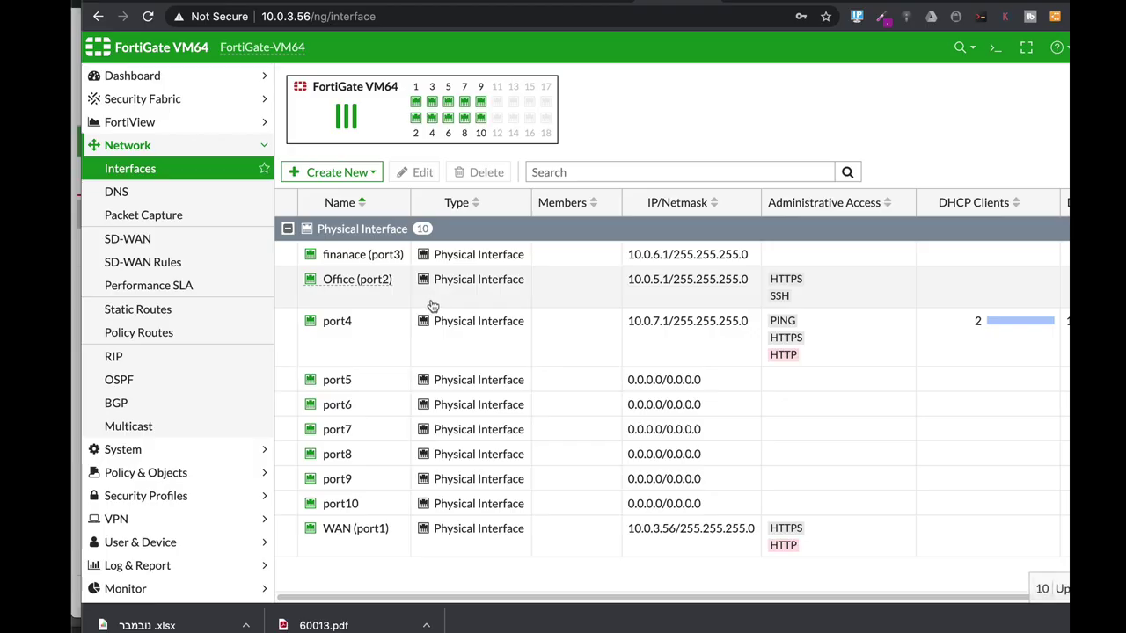
- Open the OSPF settings and the CLI console, and abort the pending OSPF configuration session
{"action": "mouse_move", "coordinate": [380, 534]}
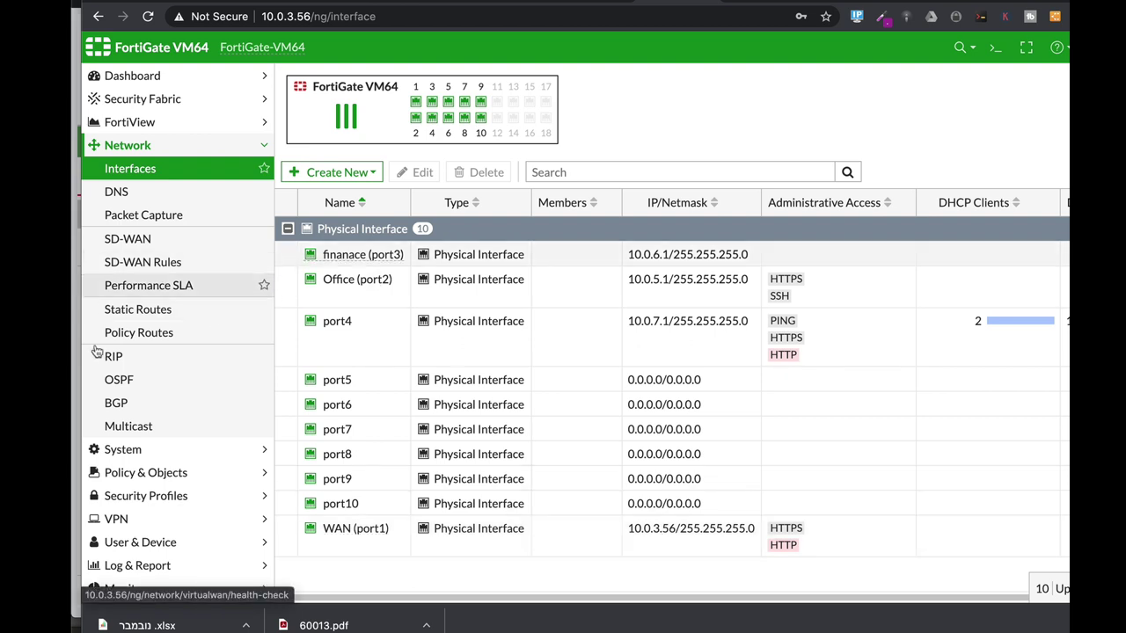
{"action": "left_click", "coordinate": [126, 381]}
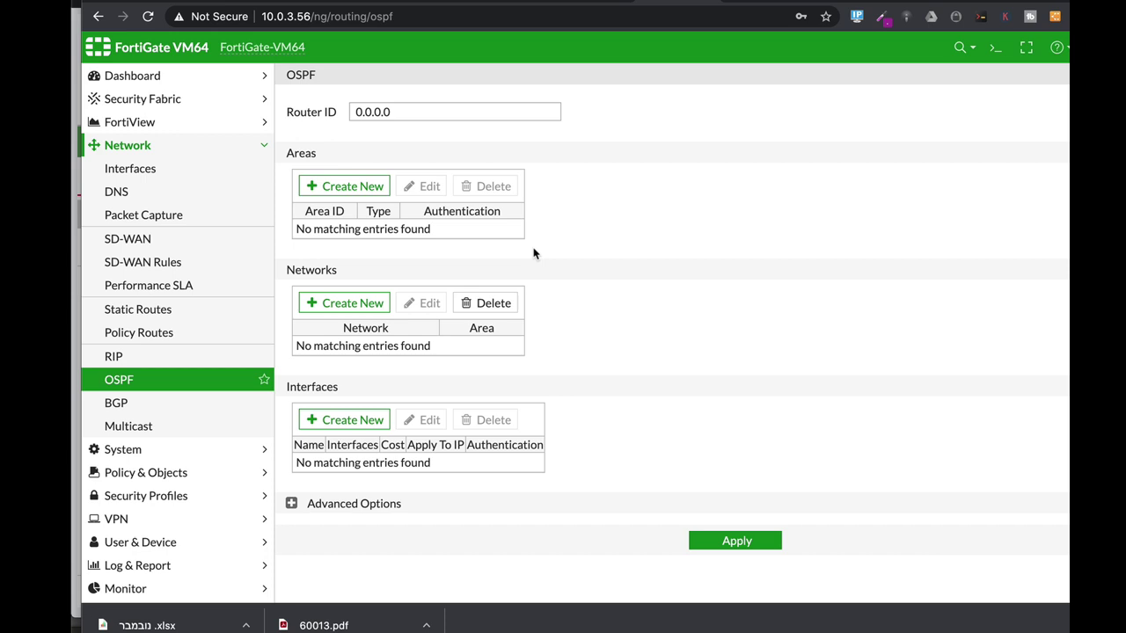
{"action": "left_click", "coordinate": [994, 53]}
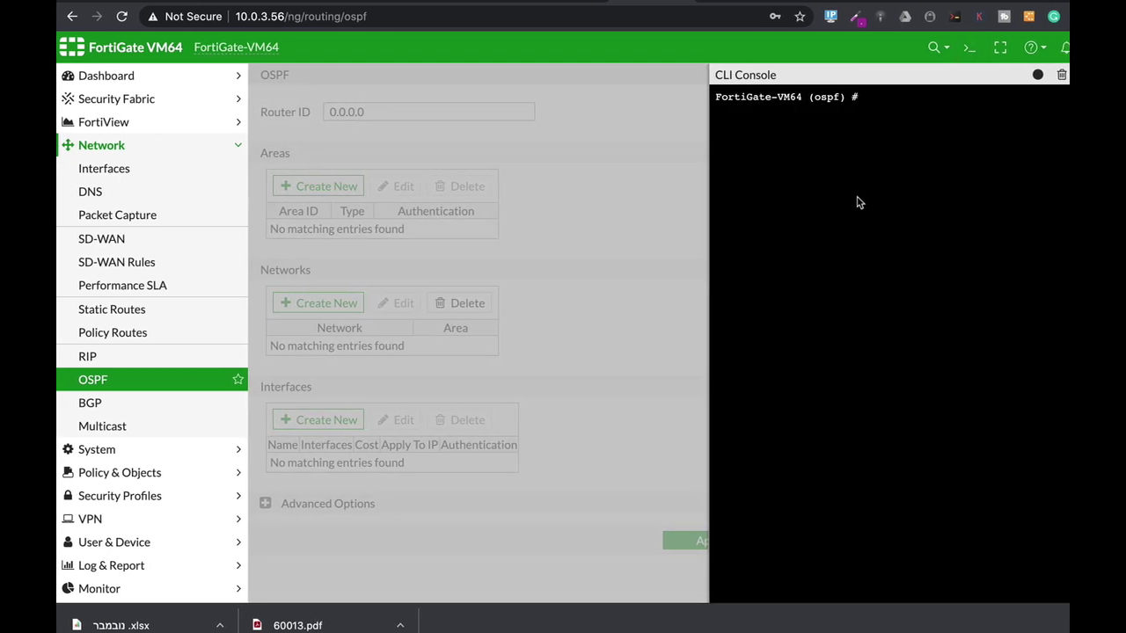
{"action": "type", "text": "abort"}
{"action": "key", "text": "Return"}
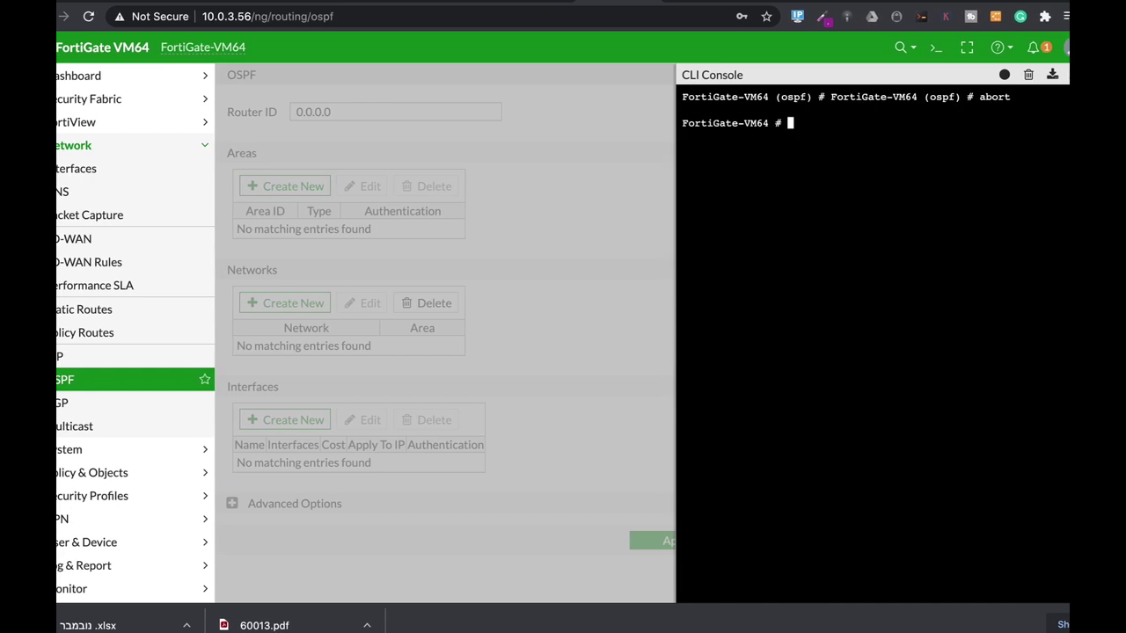
- Enter the OSPF router configuration in the CLI and set the router ID to 0.0.0.75
{"action": "type", "text": "confi"}
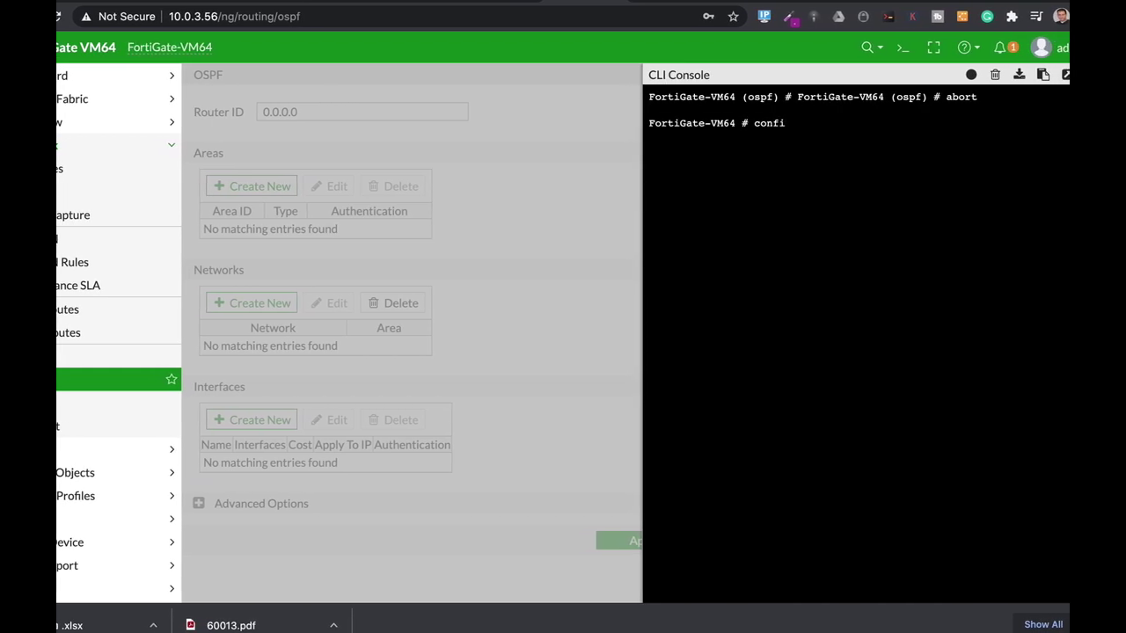
{"action": "type", "text": "g ro"}
{"action": "key", "text": "Tab"}
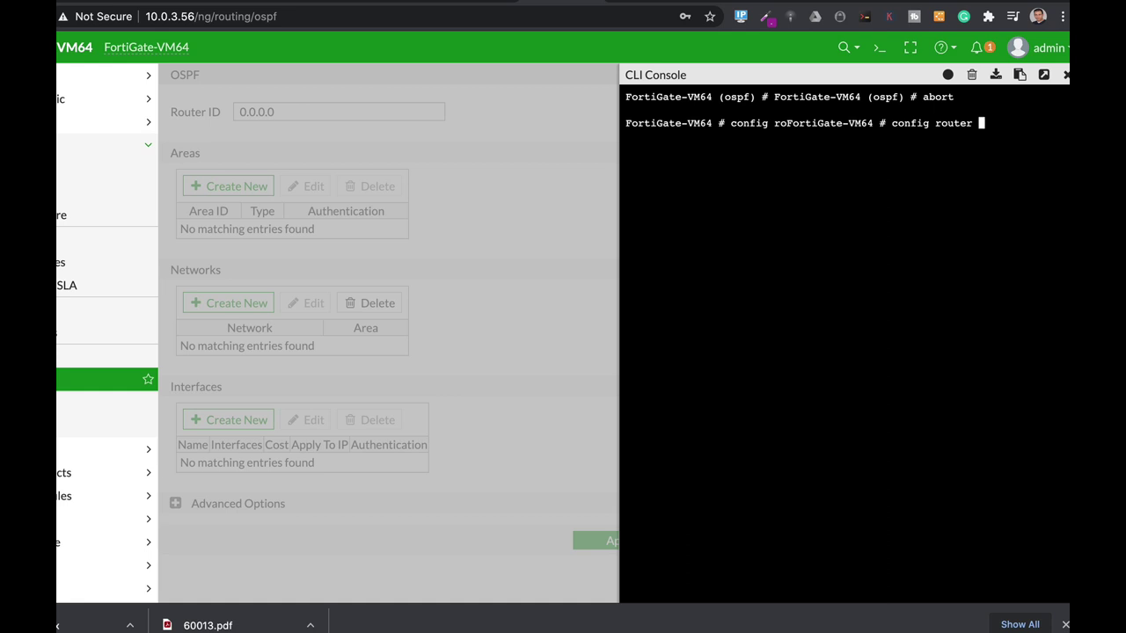
{"action": "type", "text": "ospf"}
{"action": "key", "text": "Return"}
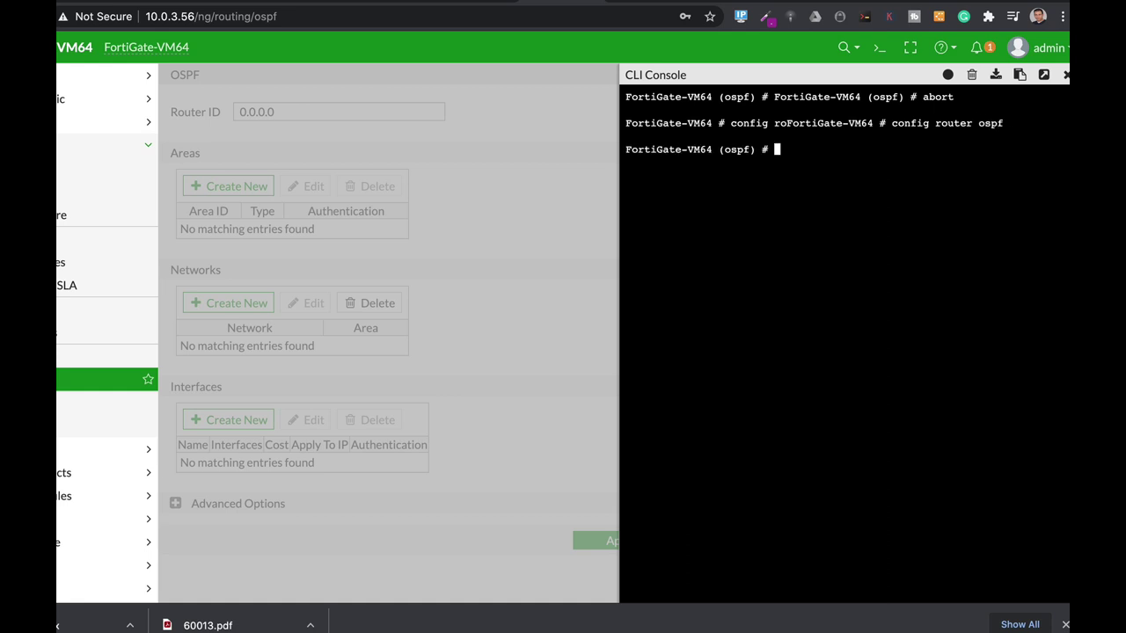
{"action": "type", "text": "set router-id  0.0.0.75"}
{"action": "key", "text": "Return"}
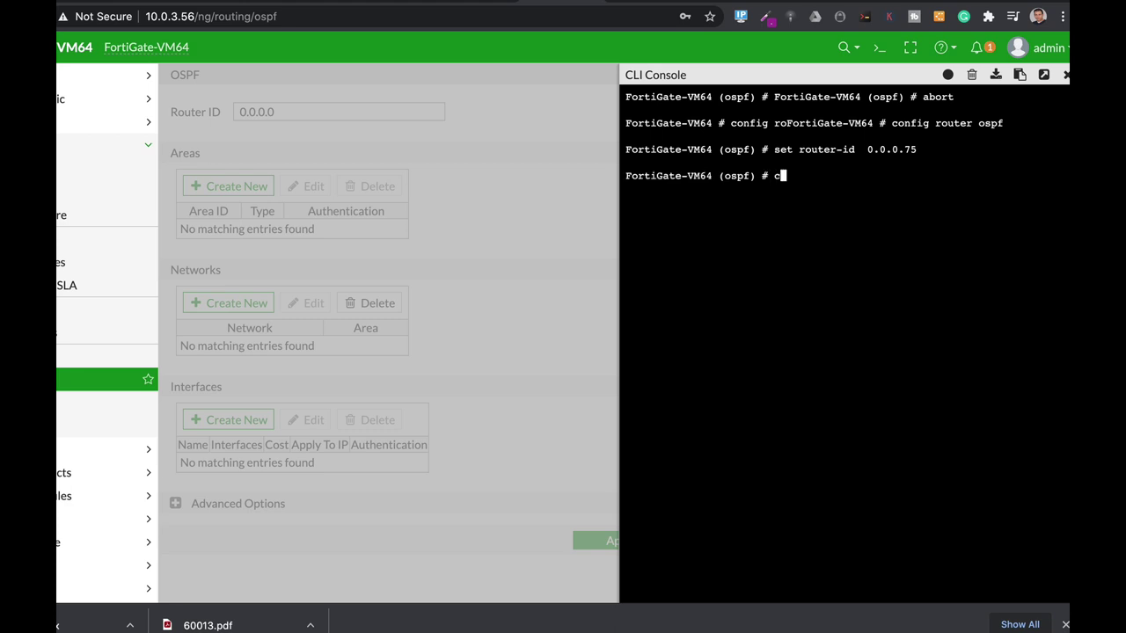
- Add OSPF area 0.0.0.0 in the CLI and return to the OSPF configuration level
{"action": "type", "text": "config area"}
{"action": "key", "text": "Return"}
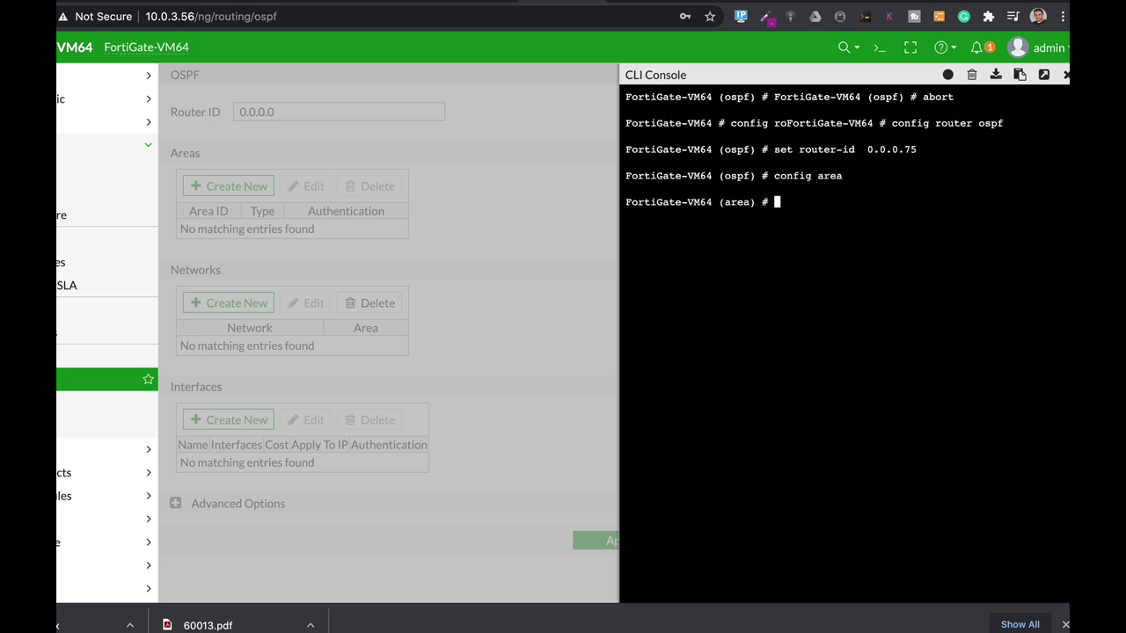
{"action": "type", "text": "edit 0.0.0.0"}
{"action": "key", "text": "Return"}
{"action": "type", "text": "nex"}
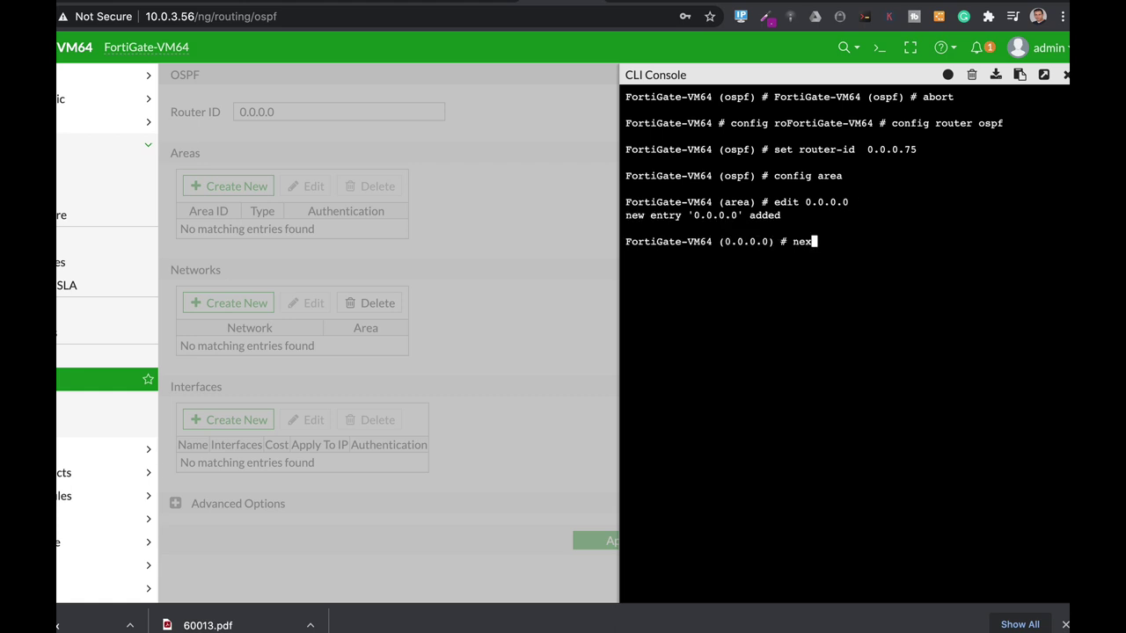
{"action": "type", "text": "t"}
{"action": "key", "text": "Return"}
{"action": "type", "text": "end"}
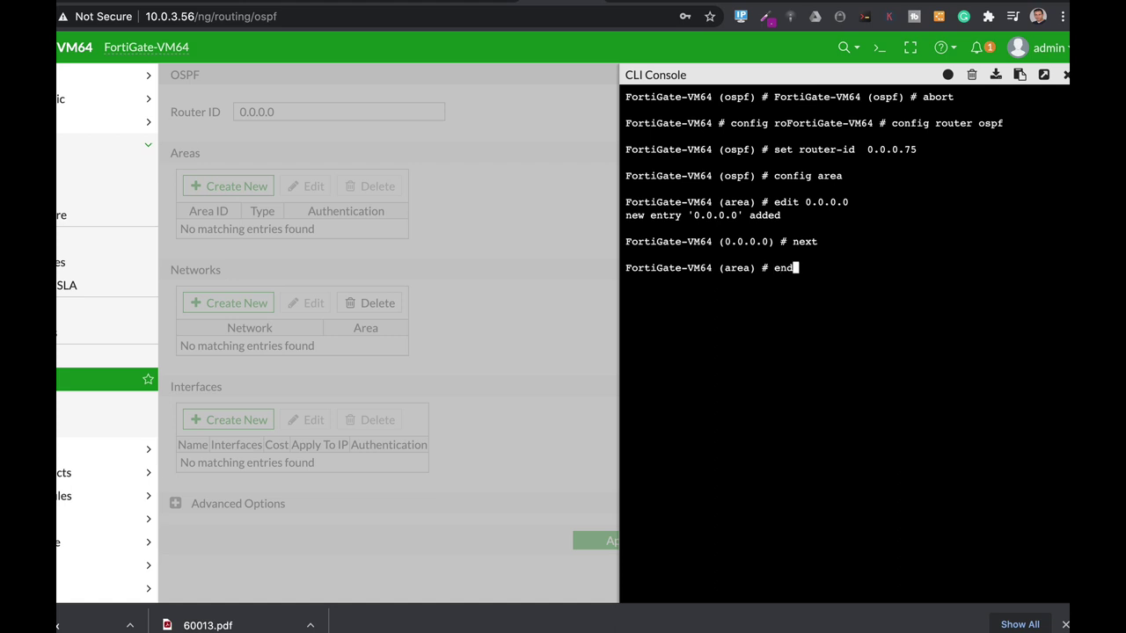
{"action": "key", "text": "Return"}
- Try to open network entry 1 with "config network edit 1" and "edit 1" from the OSPF configuration level
{"action": "type", "text": "co"}
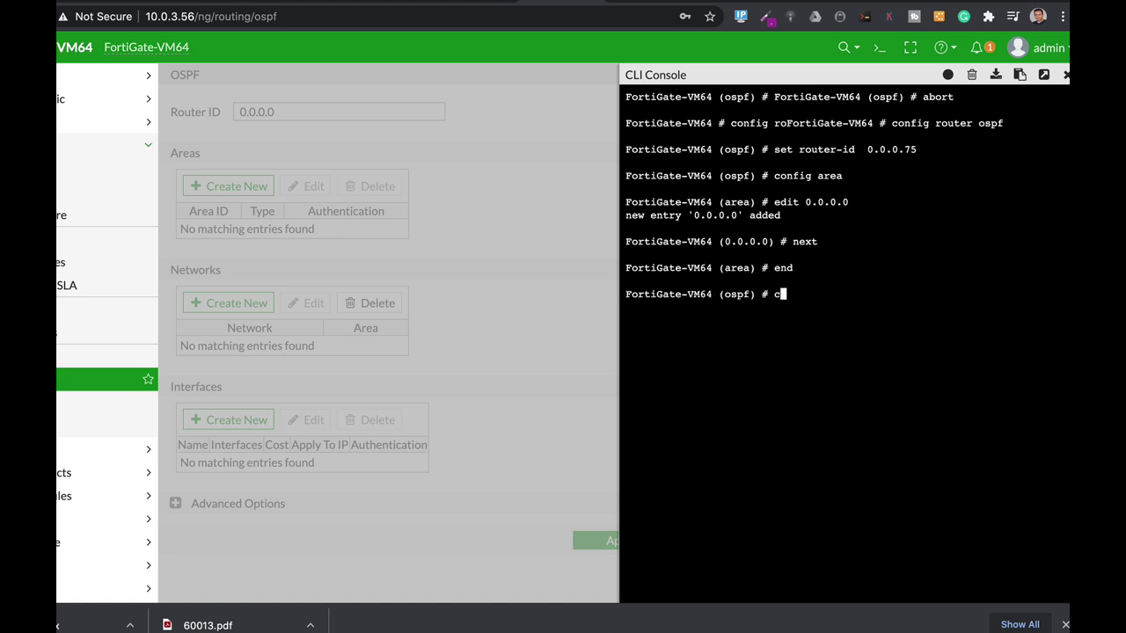
{"action": "type", "text": "nfig network"}
{"action": "type", "text": "edit 1"}
{"action": "key", "text": "Return"}
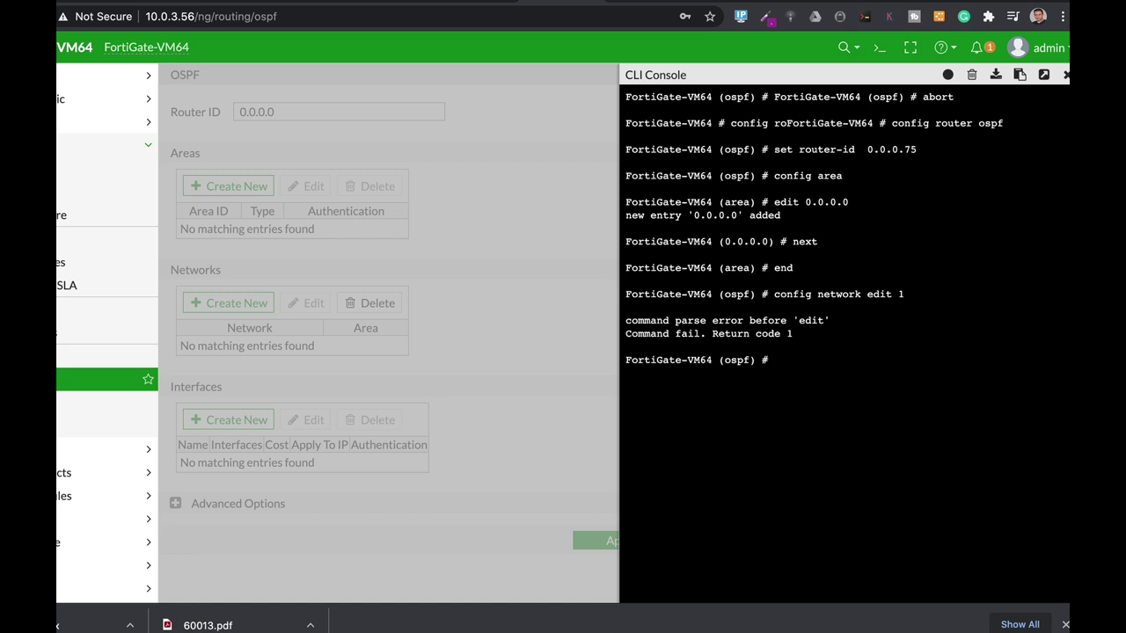
{"action": "type", "text": "edit 1"}
{"action": "key", "text": "Return"}
- Enter the OSPF network configuration and create entry 1
{"action": "type", "text": "con"}
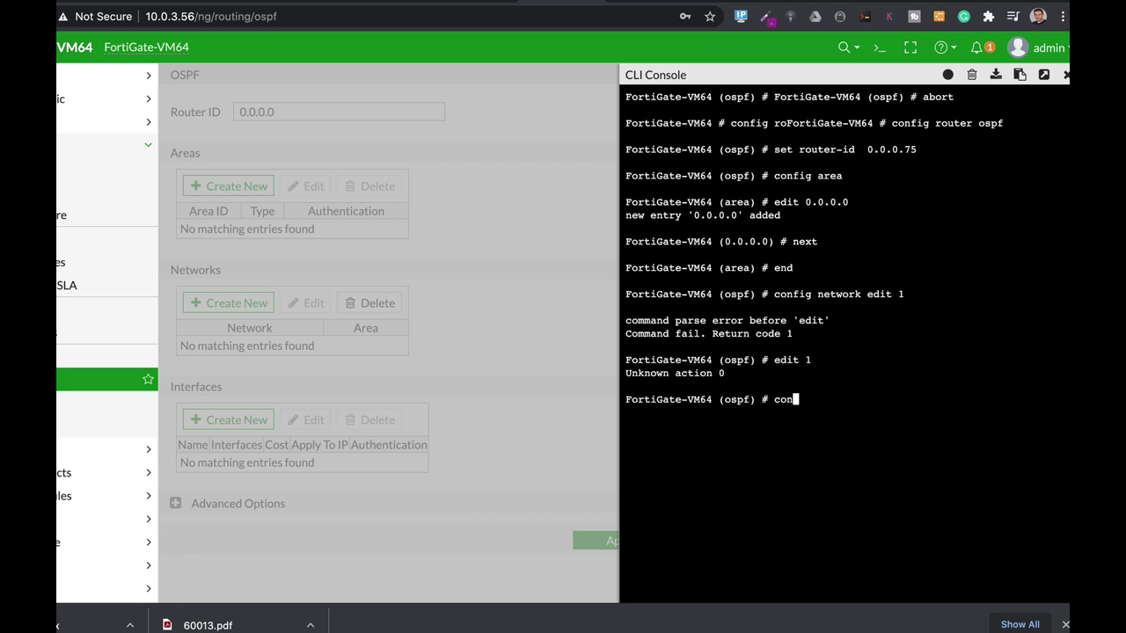
{"action": "type", "text": "fig network"}
{"action": "key", "text": "Return"}
{"action": "type", "text": "edit 1"}
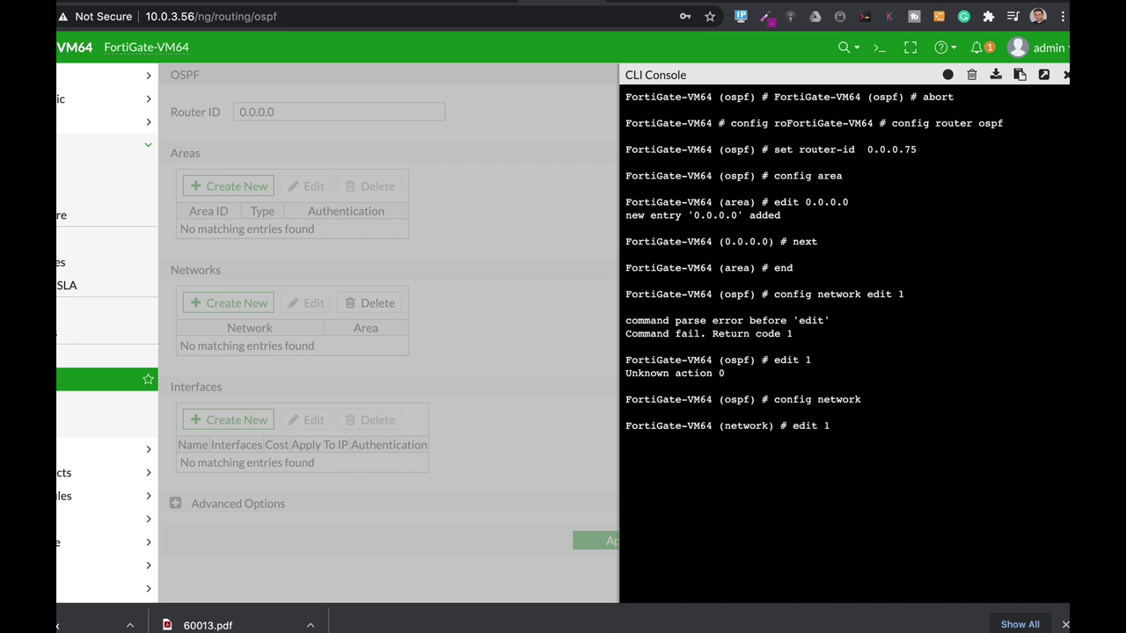
{"action": "key", "text": "Return"}
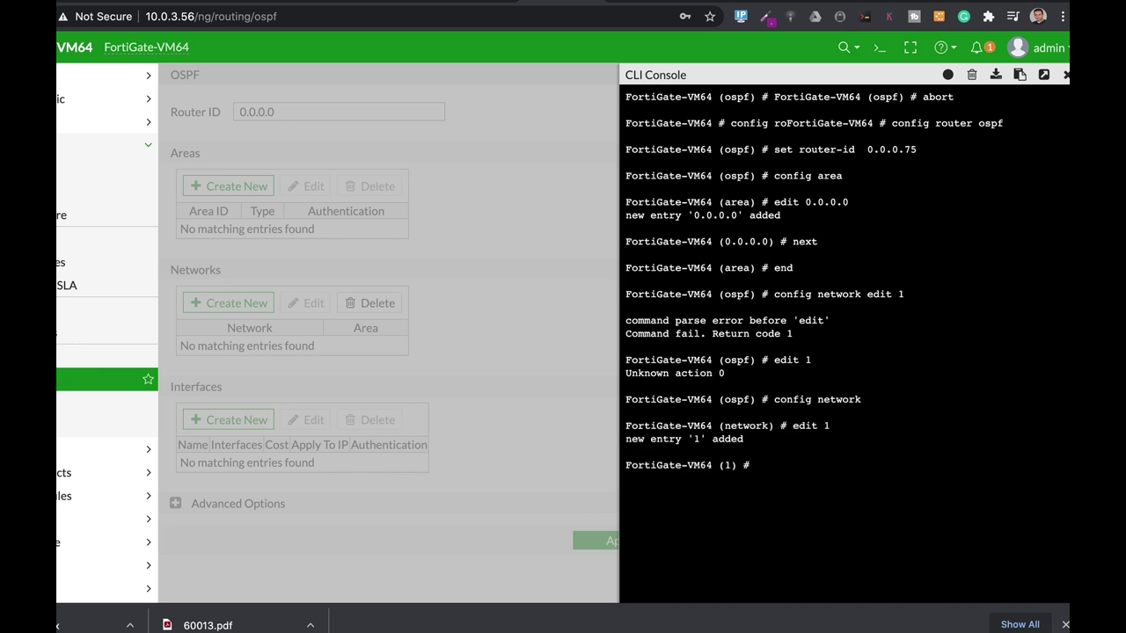
- Set the network entry's prefix to 10.0.3.56 255.255.255.0 and its area to 0.0.0.0, and end the OSPF configuration
{"action": "type", "text": "t prefix 10.0.3.56"}
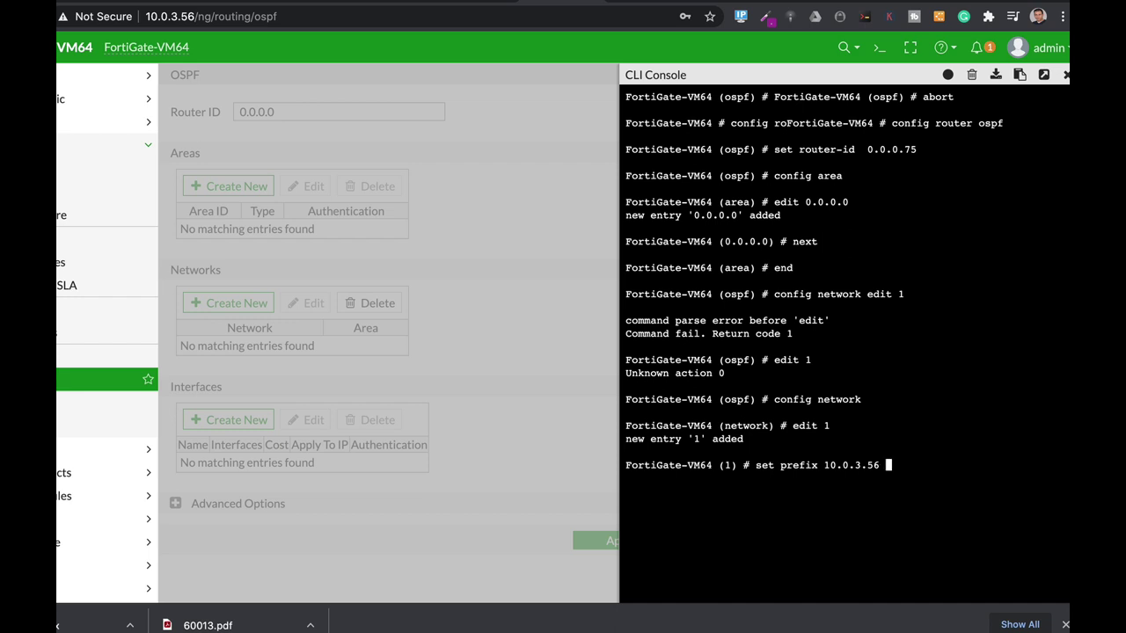
{"action": "type", "text": "255.255.255.0"}
{"action": "key", "text": "Return"}
{"action": "type", "text": "set a"}
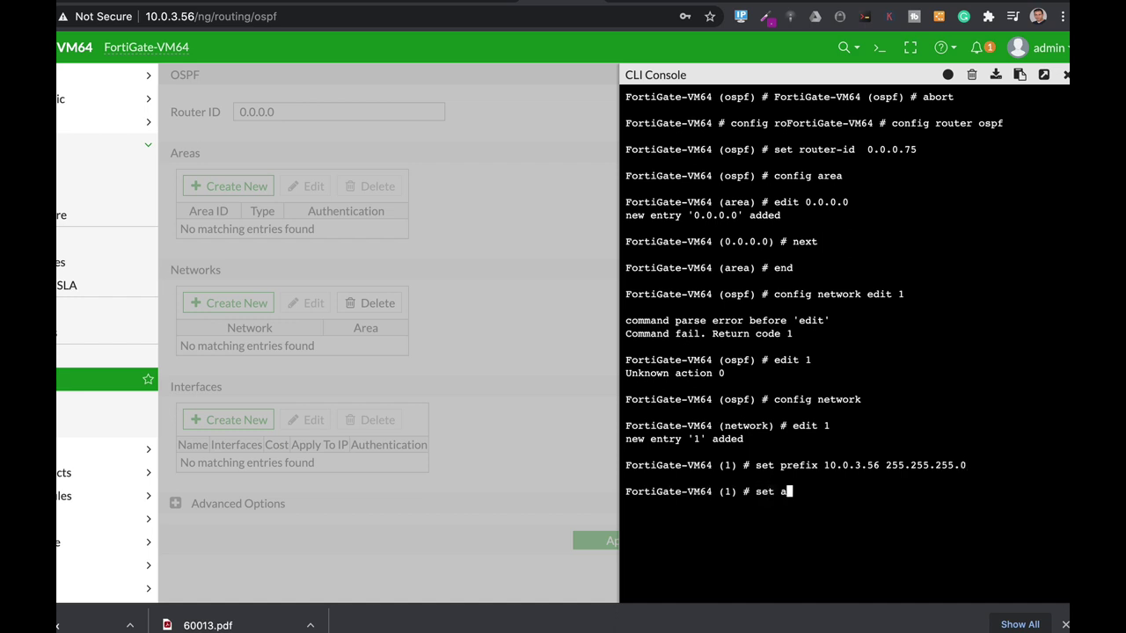
{"action": "type", "text": "rea 0.0.0.0"}
{"action": "key", "text": "Return"}
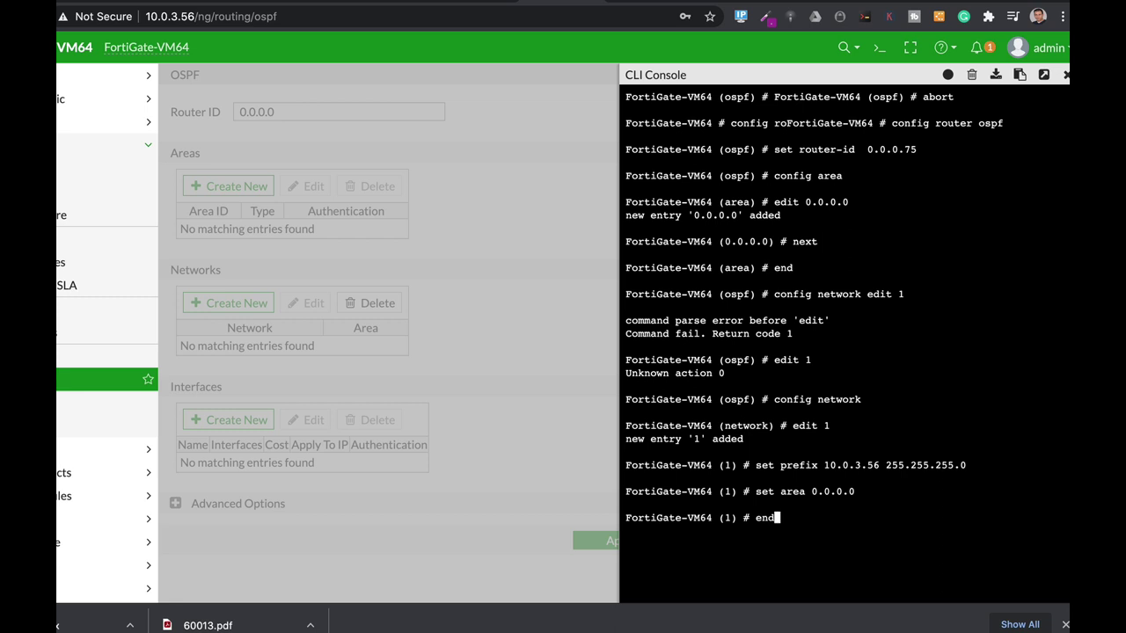
{"action": "type", "text": "end"}
{"action": "key", "text": "Return"}
{"action": "type", "text": "end"}
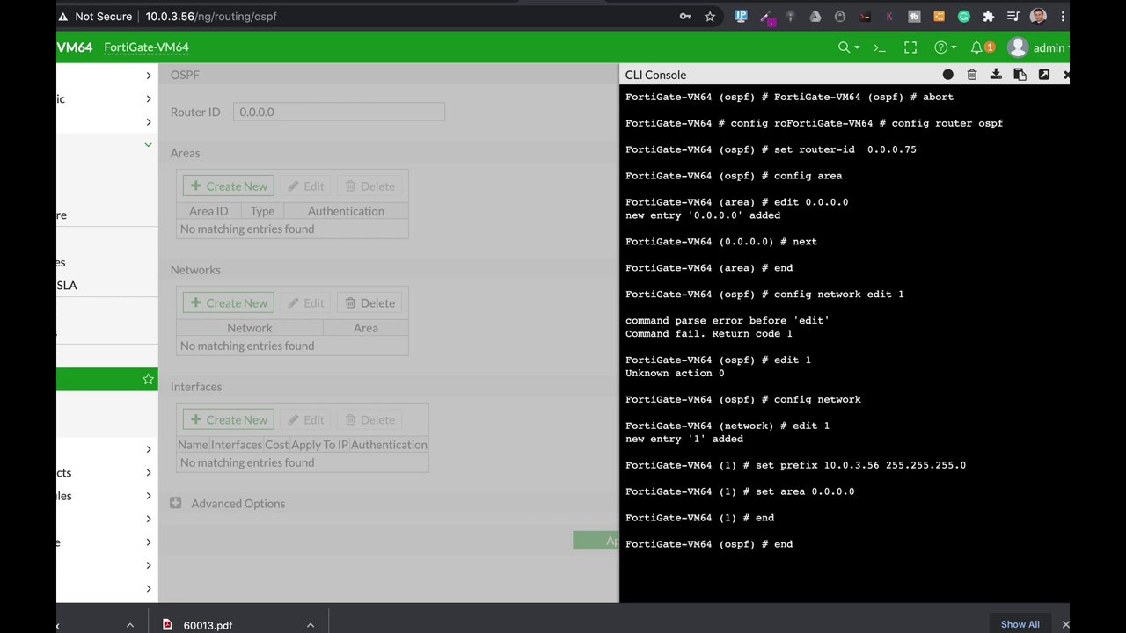
{"action": "key", "text": "Return"}
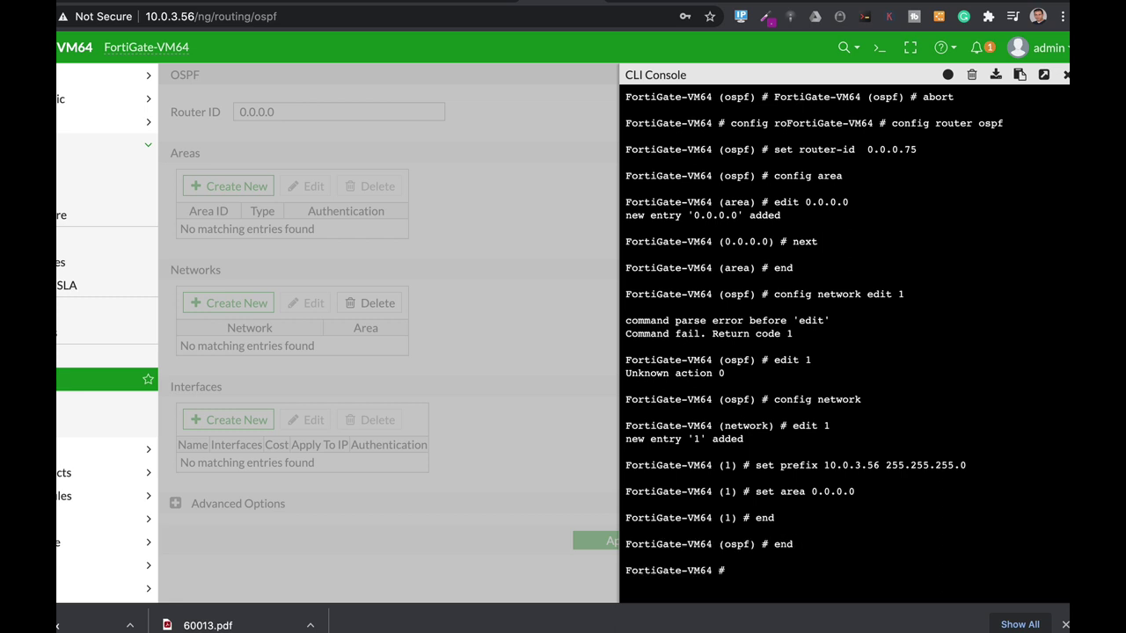
- Close the CLI console and reload the OSPF page
{"action": "left_click", "coordinate": [1065, 75]}
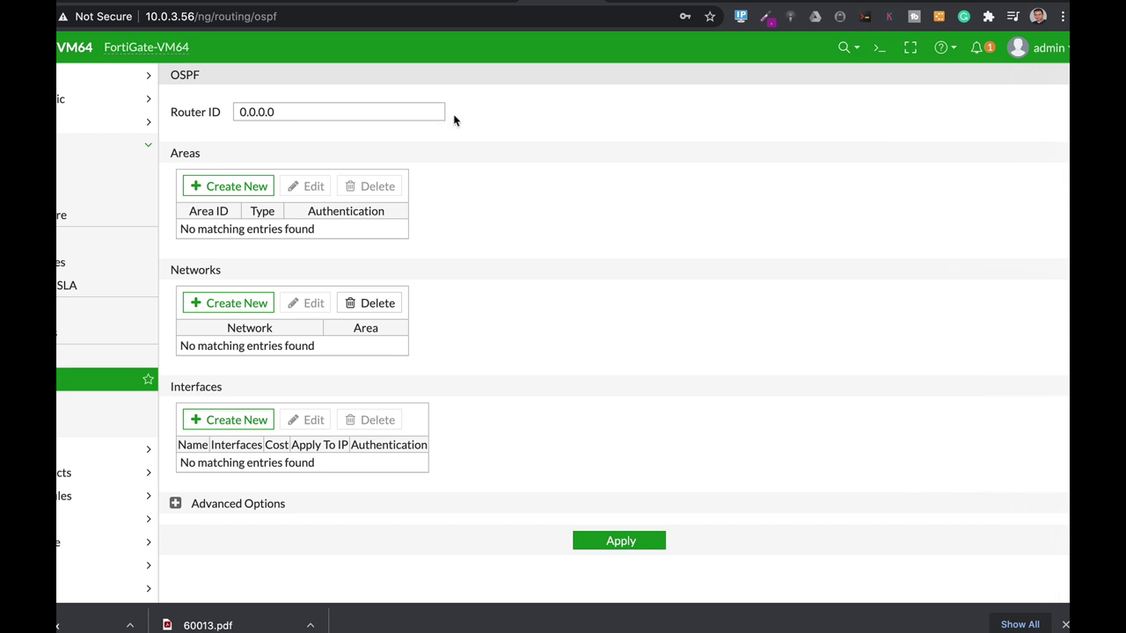
{"action": "left_click", "coordinate": [269, 16]}
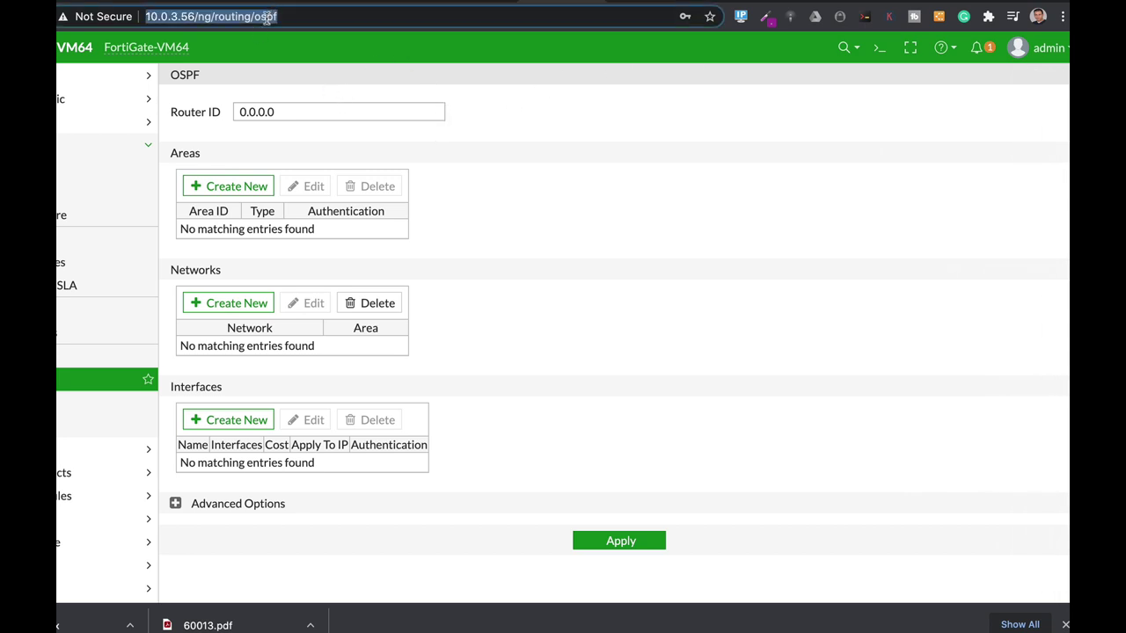
{"action": "key", "text": "Return"}
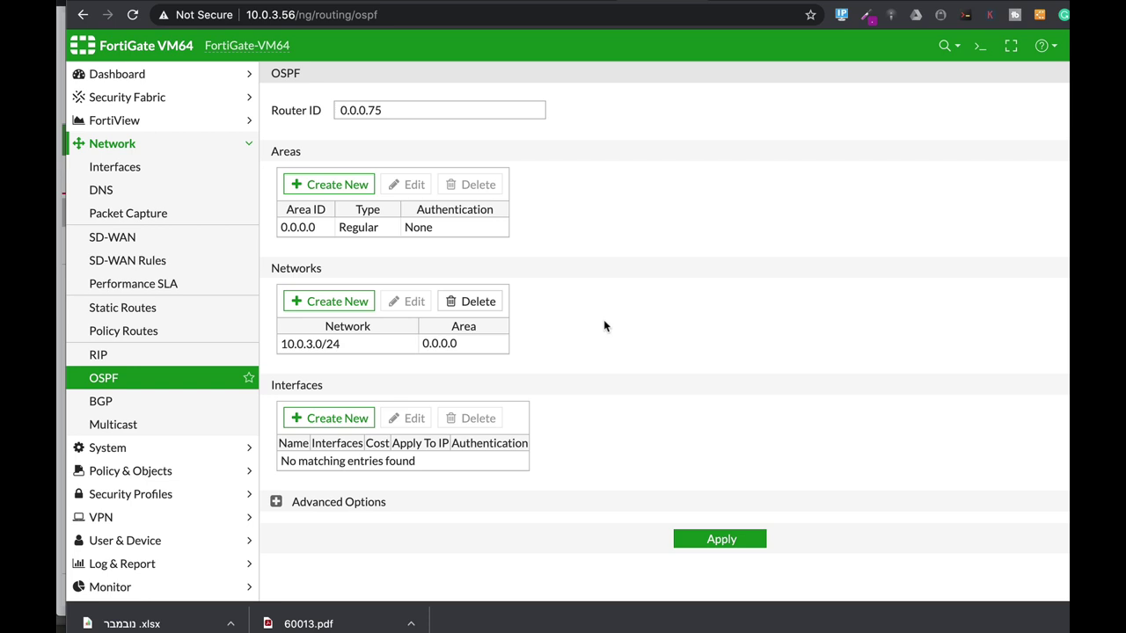
- Start a new OSPF interface entry named port1 on WAN (port1), keeping its cost at 0
{"action": "left_click", "coordinate": [343, 420]}
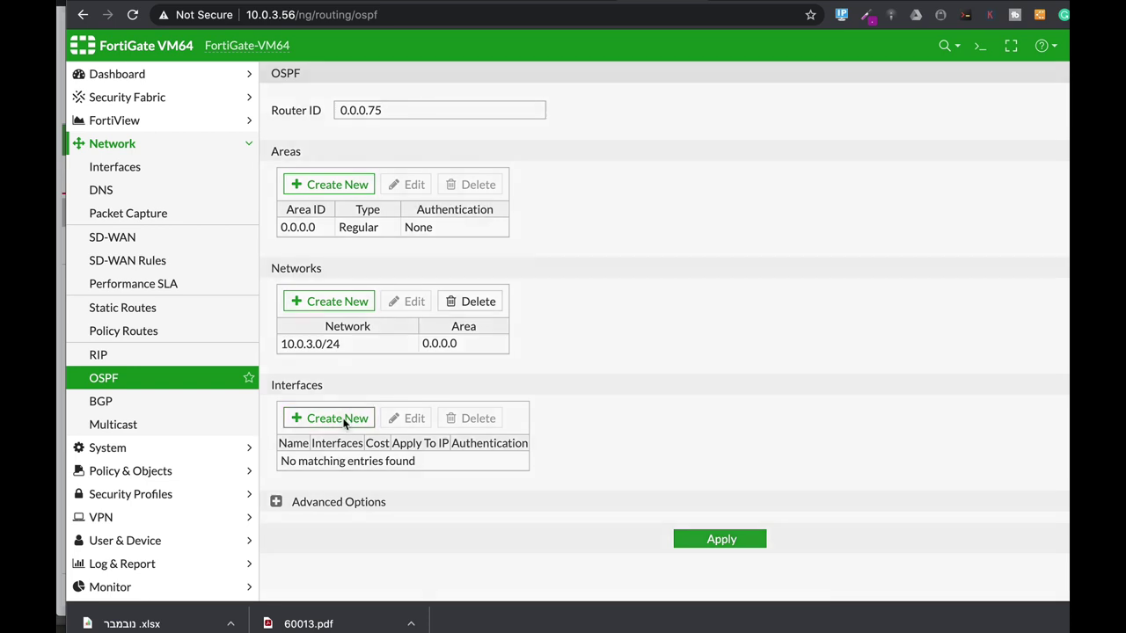
{"action": "left_click", "coordinate": [545, 108]}
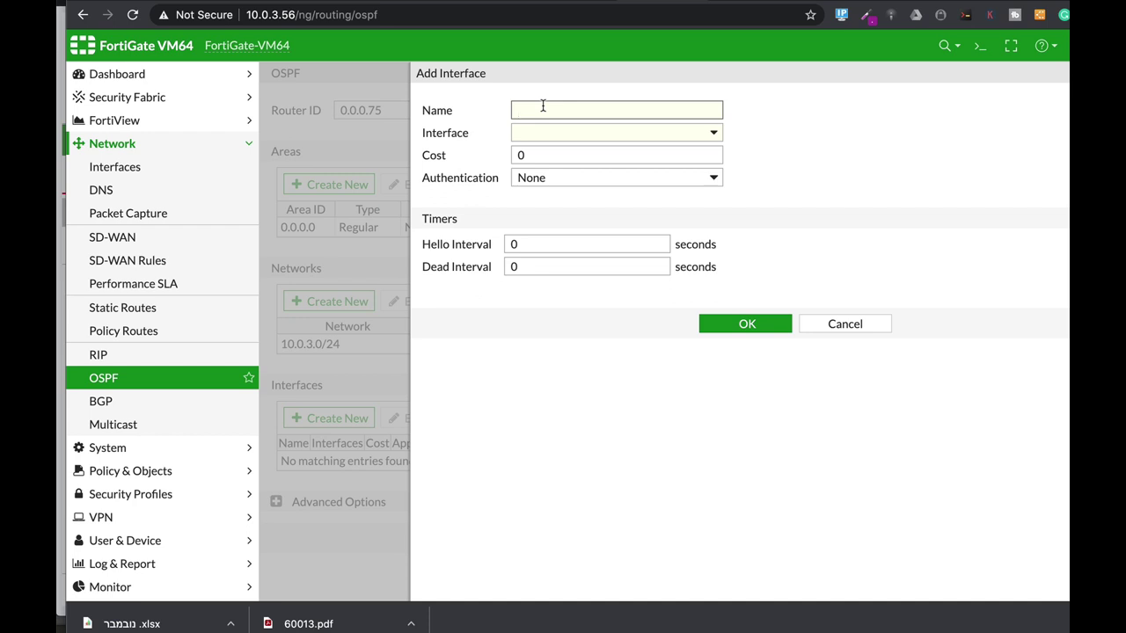
{"action": "type", "text": "port1"}
{"action": "left_click", "coordinate": [545, 134]}
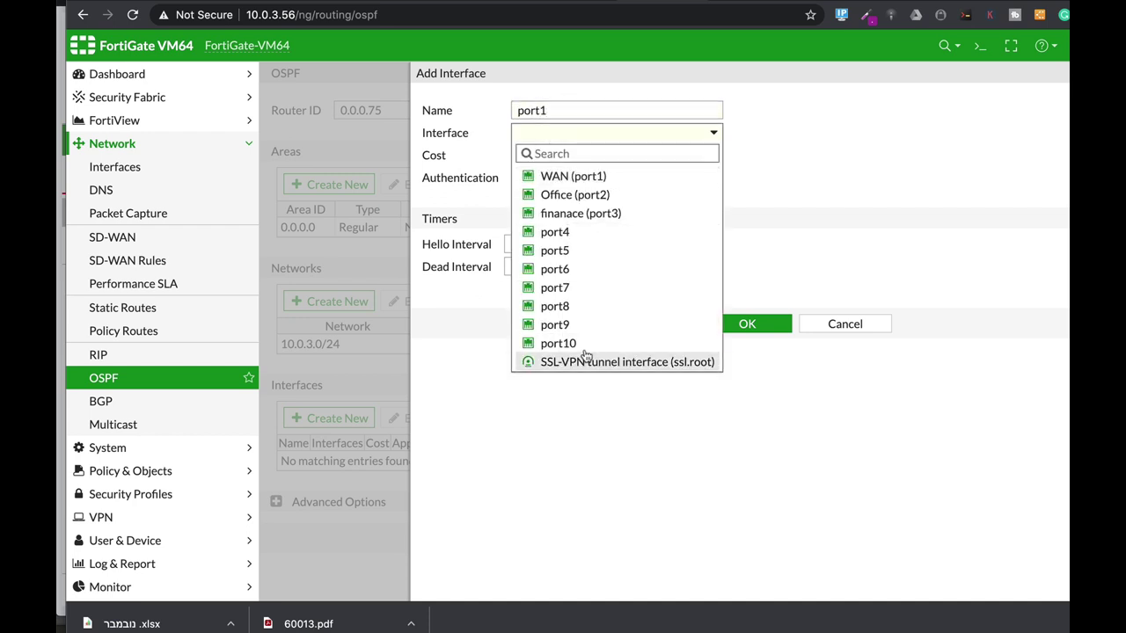
{"action": "left_click", "coordinate": [574, 176]}
{"action": "left_click", "coordinate": [546, 156]}
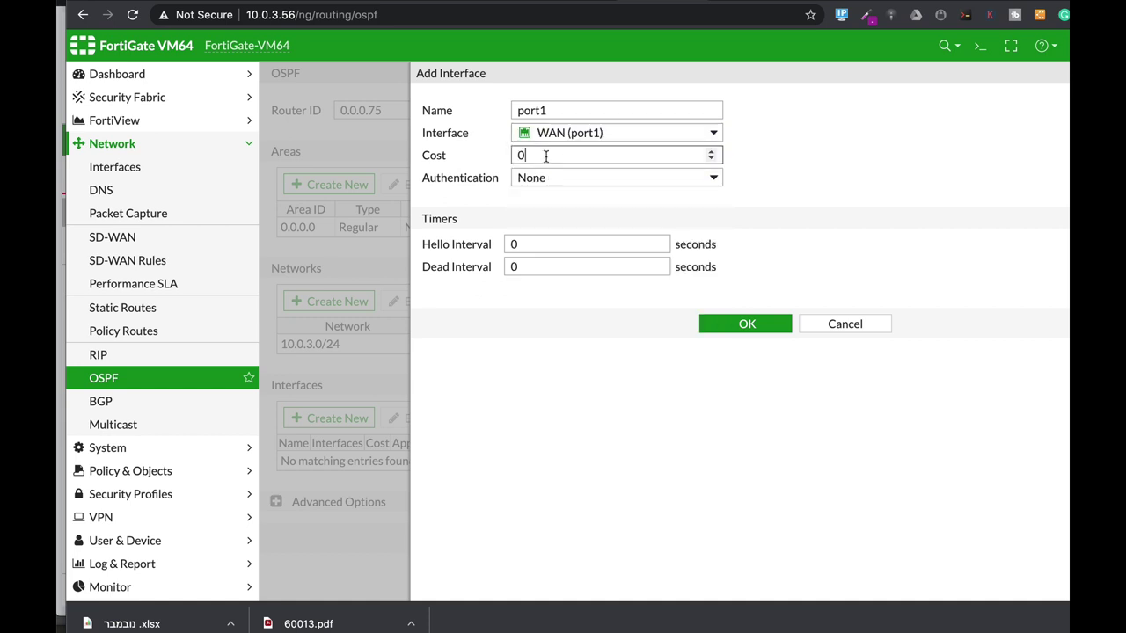
{"action": "left_click_drag", "start_coordinate": [546, 155], "coordinate": [509, 161]}
- Set the interface's hello interval to 30 seconds, fill in its dead interval, and apply the OSPF settings
{"action": "left_click", "coordinate": [509, 245]}
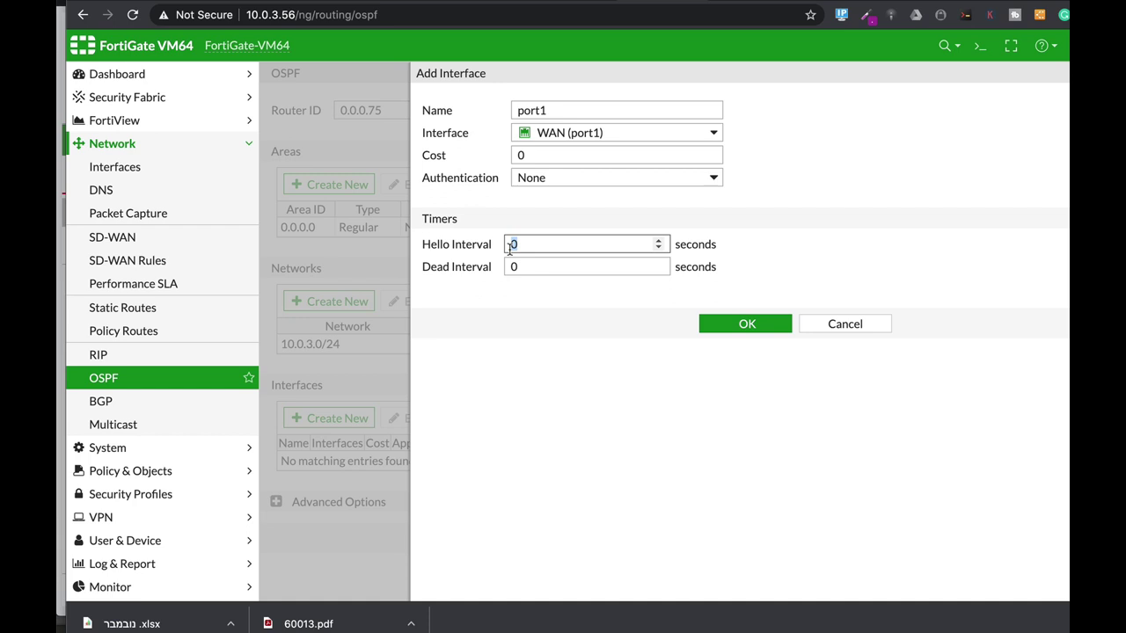
{"action": "type", "text": "3"}
{"action": "double_click", "coordinate": [513, 267]}
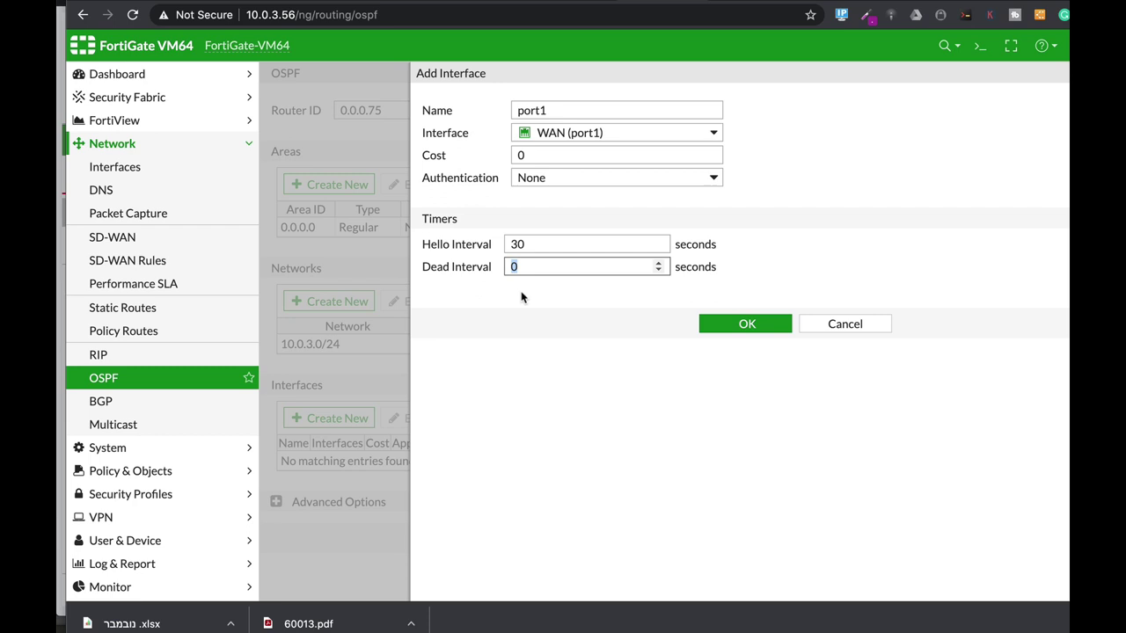
{"action": "type", "text": "18"}
{"action": "left_click", "coordinate": [743, 325]}
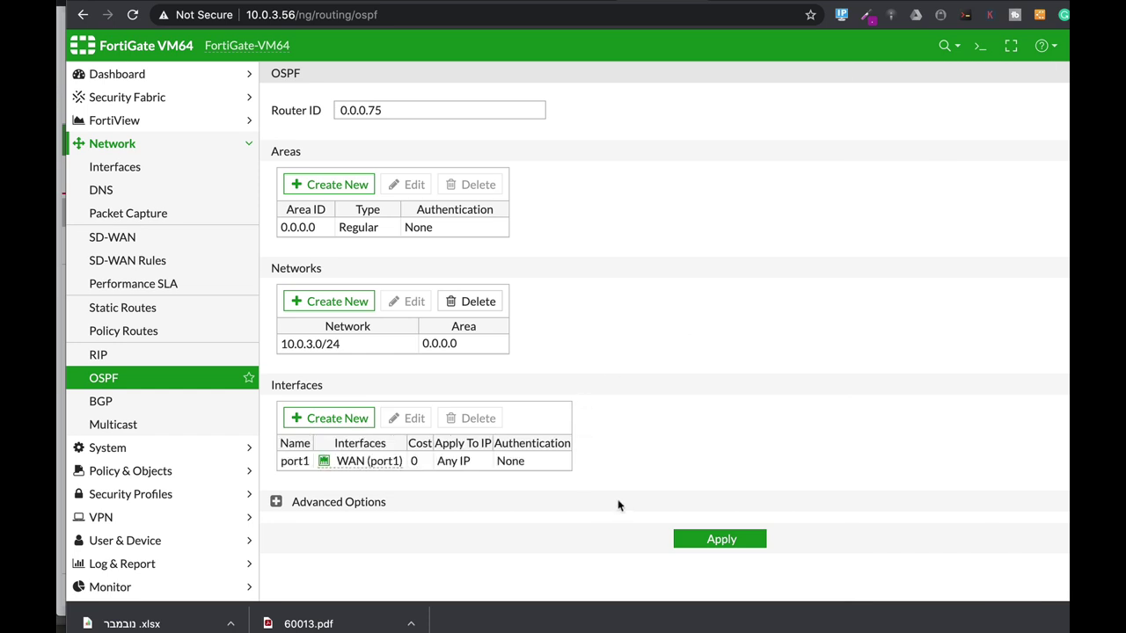
{"action": "left_click", "coordinate": [712, 540]}
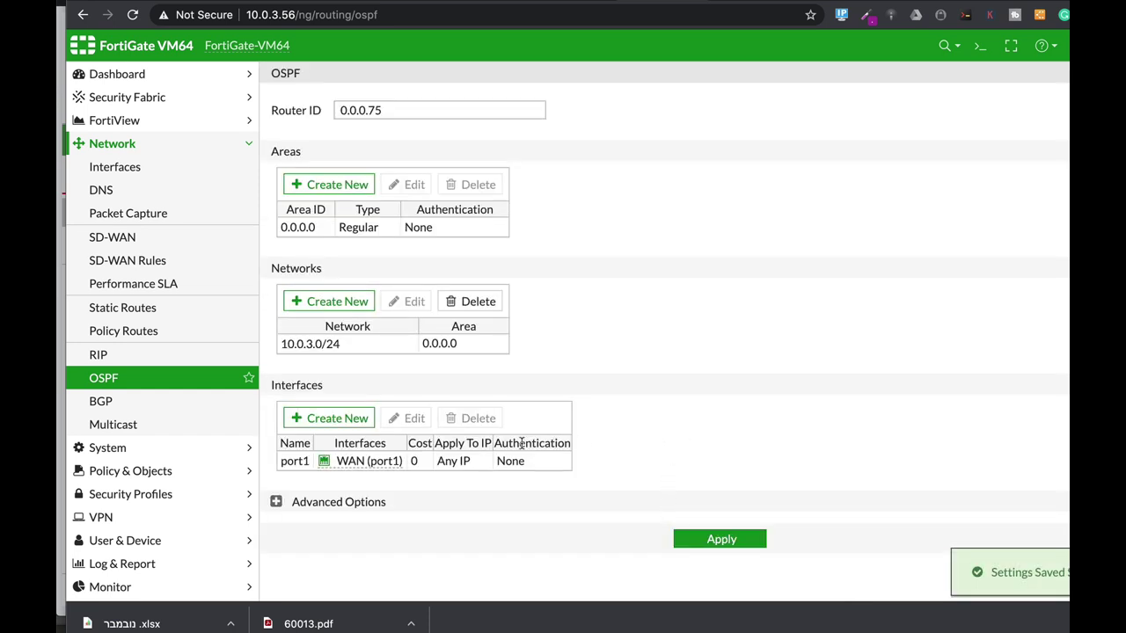
- Enable redistribution of static routes in the advanced OSPF options and apply the settings
{"action": "left_click", "coordinate": [276, 501]}
{"action": "scroll", "coordinate": [616, 400], "scroll_direction": "down", "scroll_amount": 3}
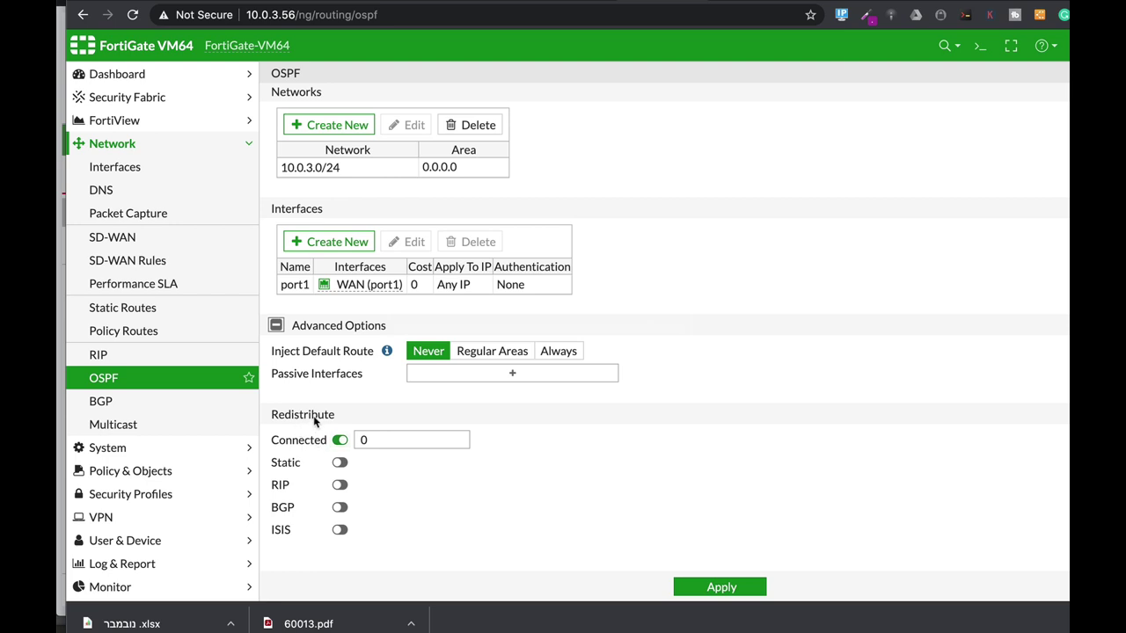
{"action": "left_click", "coordinate": [339, 463]}
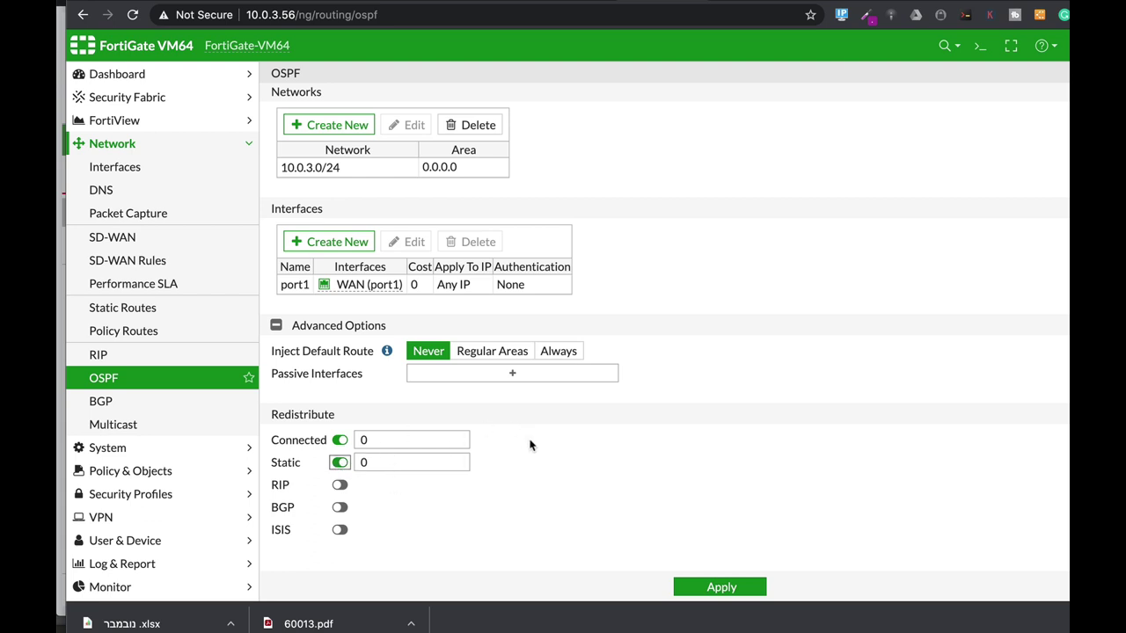
{"action": "left_click", "coordinate": [721, 588]}
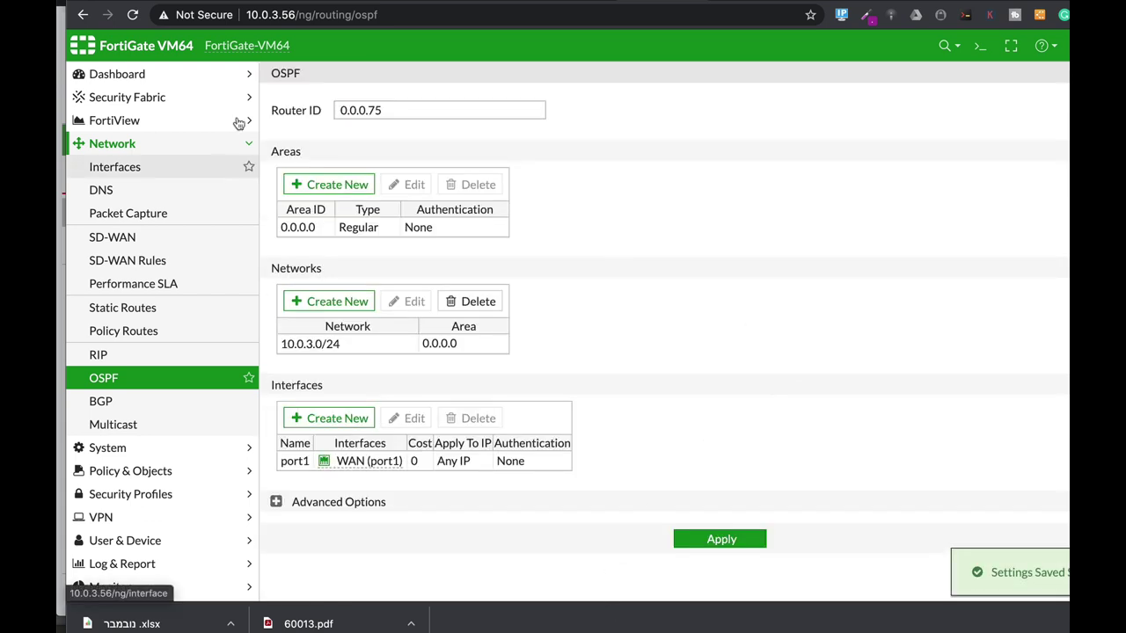
- Run "get router info routing-table database" in the CLI console and highlight the network of the OSPF route
{"action": "left_click", "coordinate": [980, 44]}
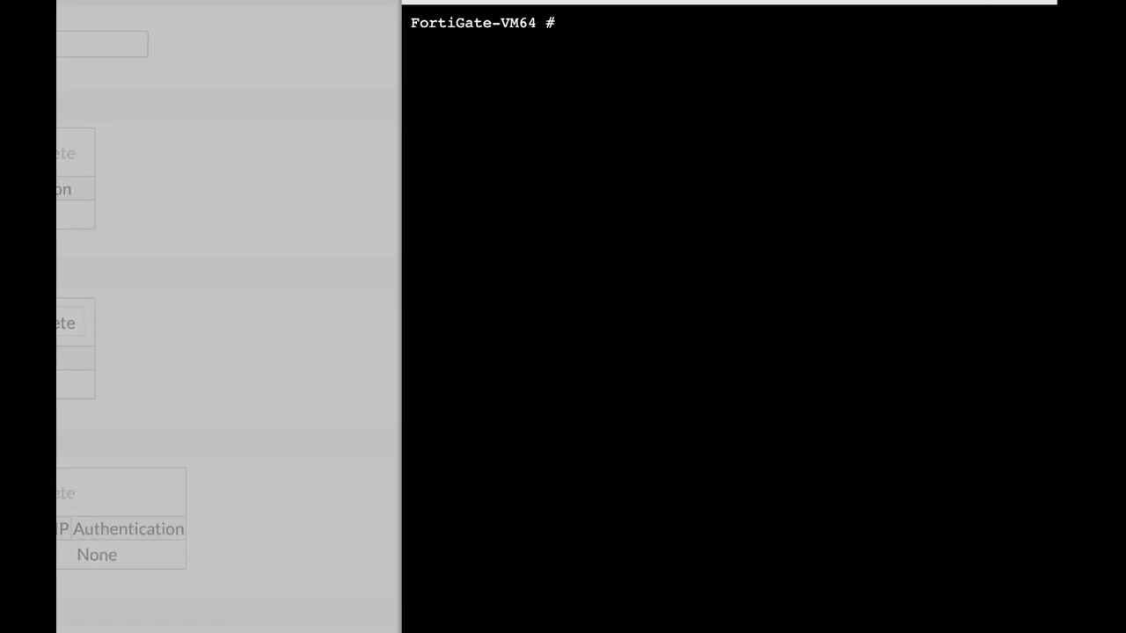
{"action": "type", "text": "get router inforou"}
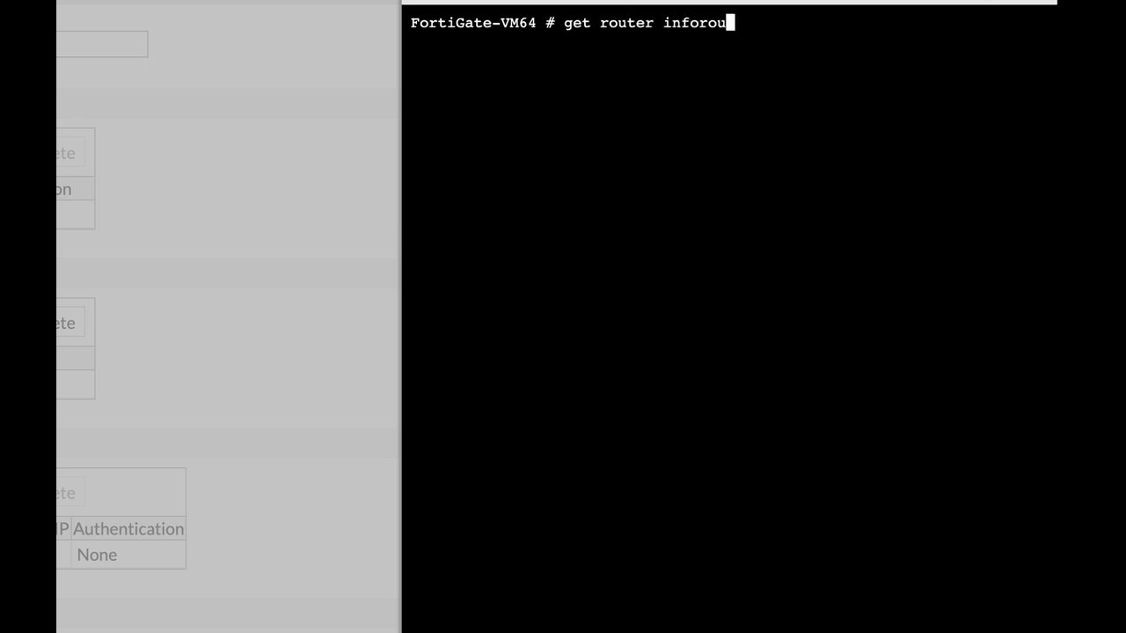
{"action": "key", "text": "BackSpace"}
{"action": "key", "text": "BackSpace"}
{"action": "key", "text": "BackSpace"}
{"action": "type", "text": "ro"}
{"action": "key", "text": "Tab"}
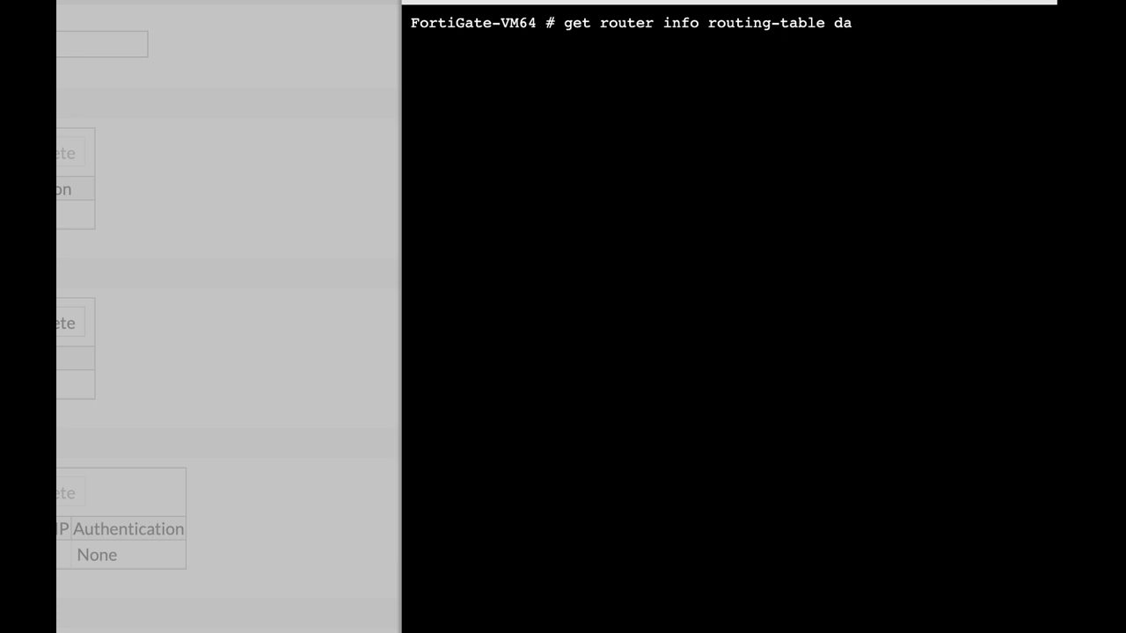
{"action": "type", "text": "da"}
{"action": "key", "text": "Tab"}
{"action": "key", "text": "Return"}
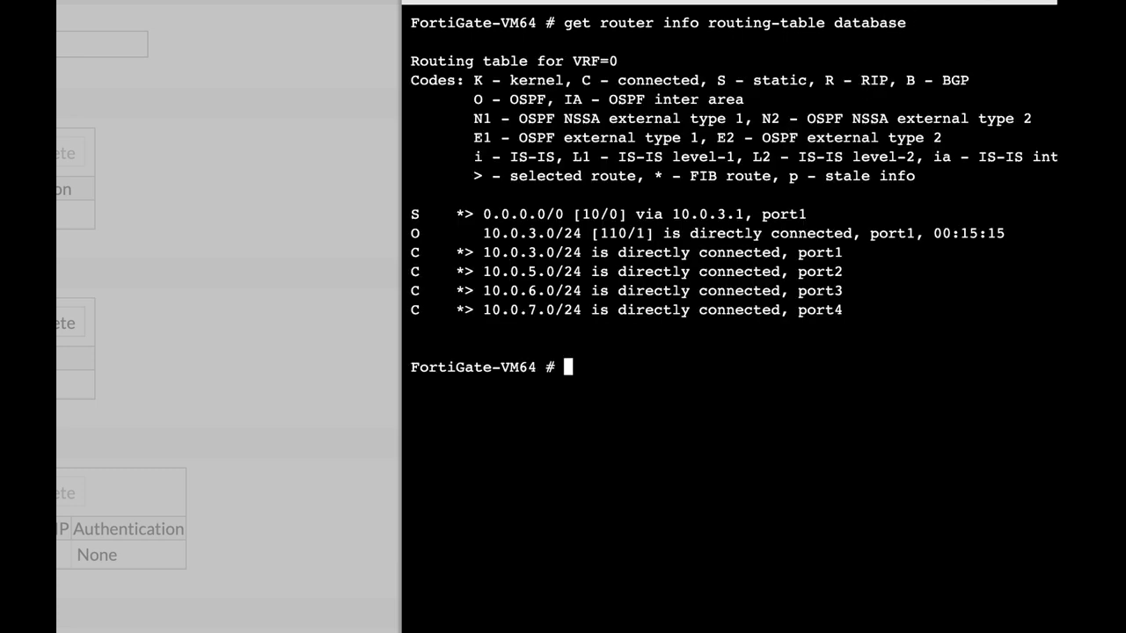
{"action": "left_click_drag", "start_coordinate": [476, 234], "coordinate": [574, 234]}
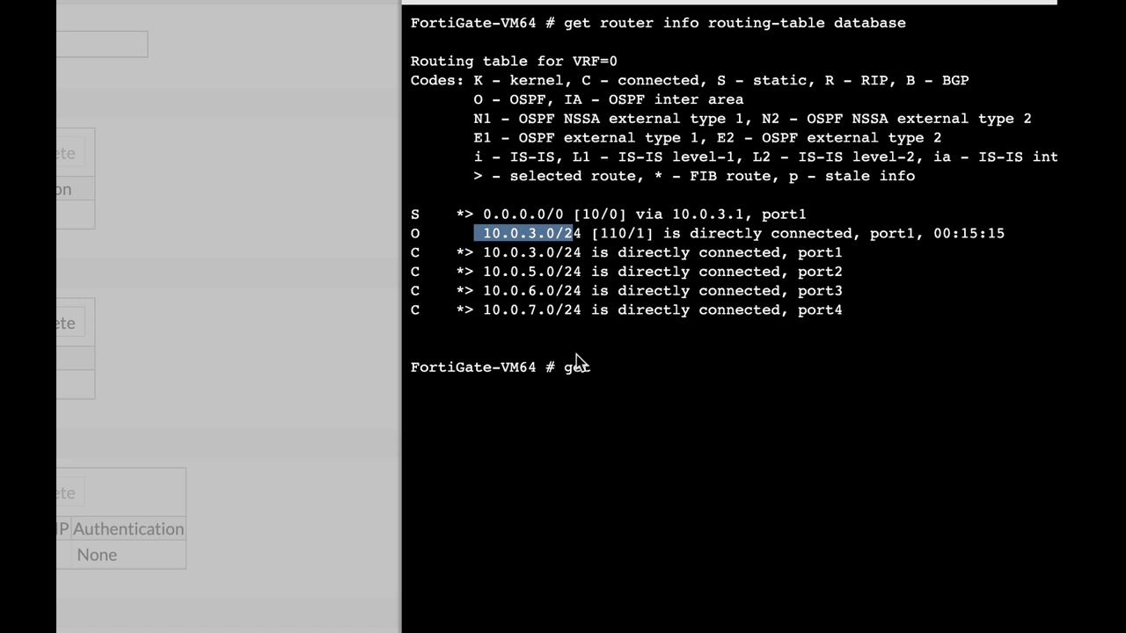
- Run "get router info ospf database brief" and examine the router ID, the router link's age and the OSPF route's network
{"action": "type", "text": "router info ospf d"}
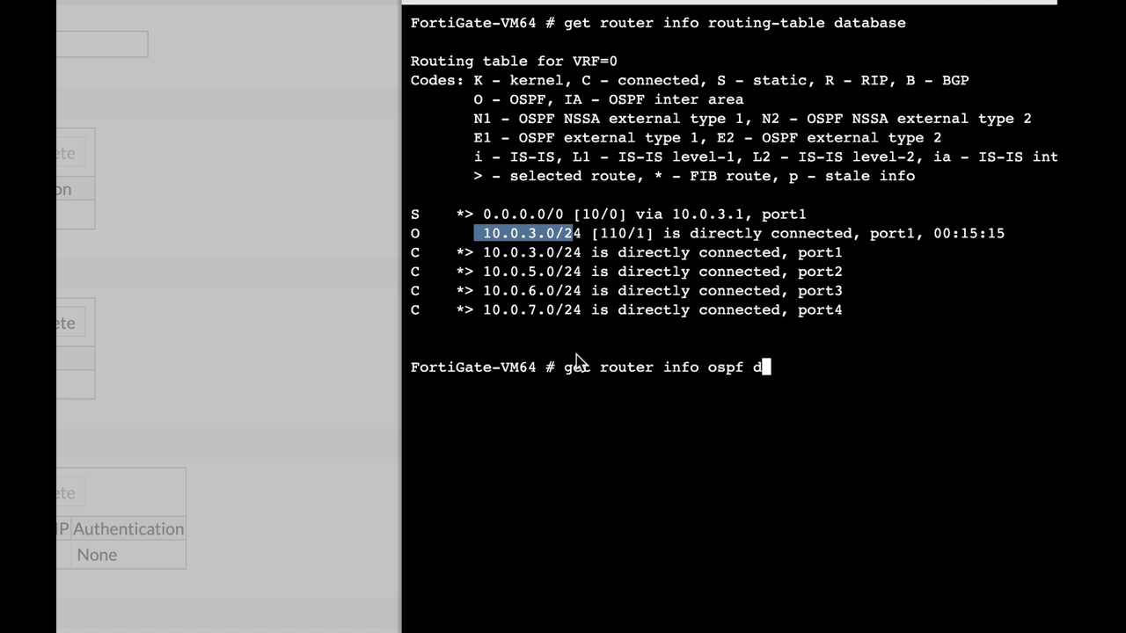
{"action": "type", "text": "atabase brief"}
{"action": "key", "text": "Return"}
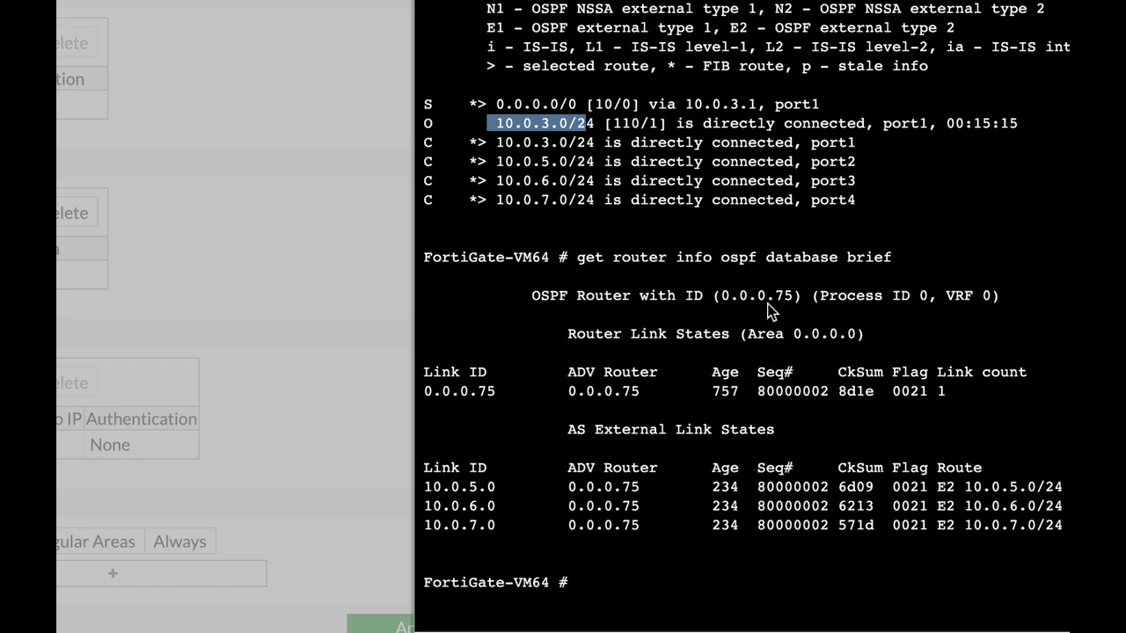
{"action": "left_click_drag", "start_coordinate": [774, 296], "coordinate": [794, 297]}
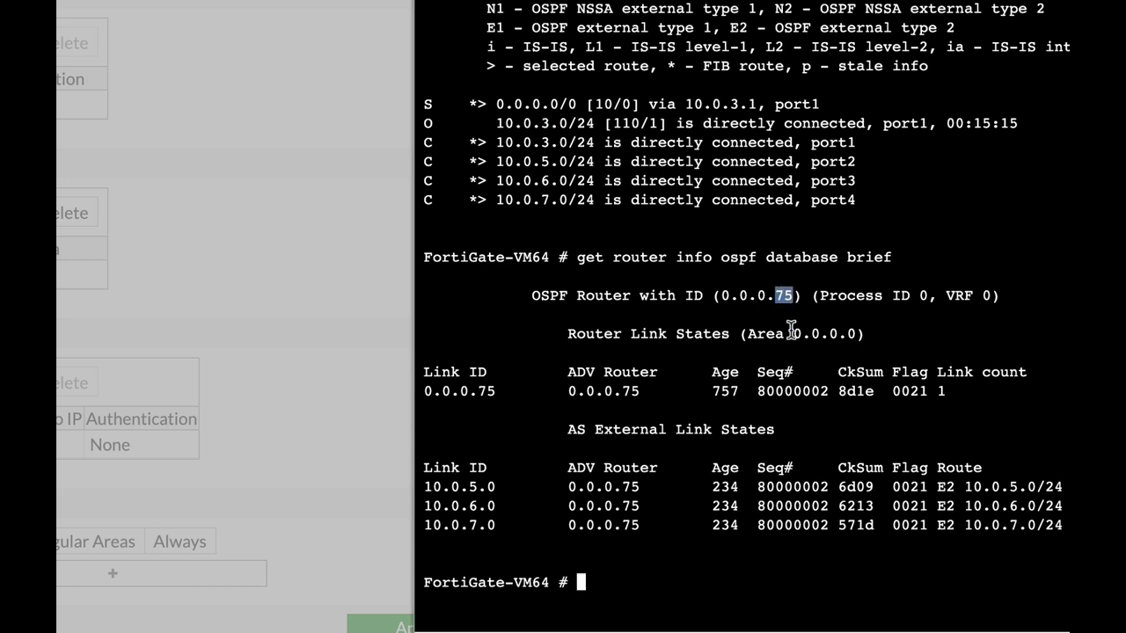
{"action": "double_click", "coordinate": [725, 391]}
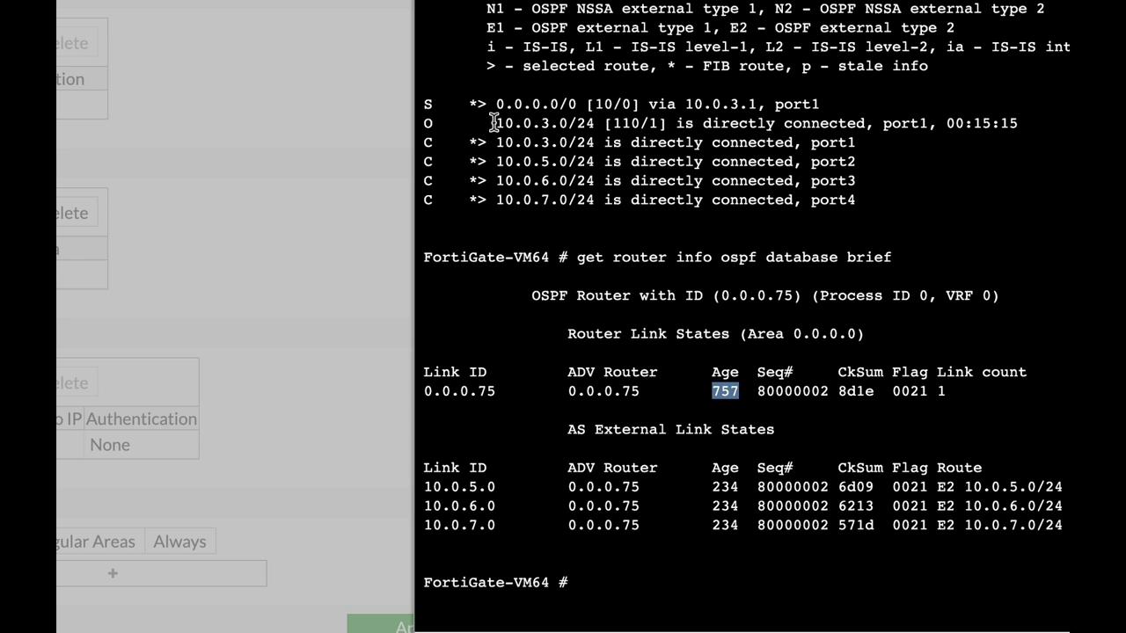
{"action": "left_click_drag", "start_coordinate": [495, 123], "coordinate": [595, 123]}
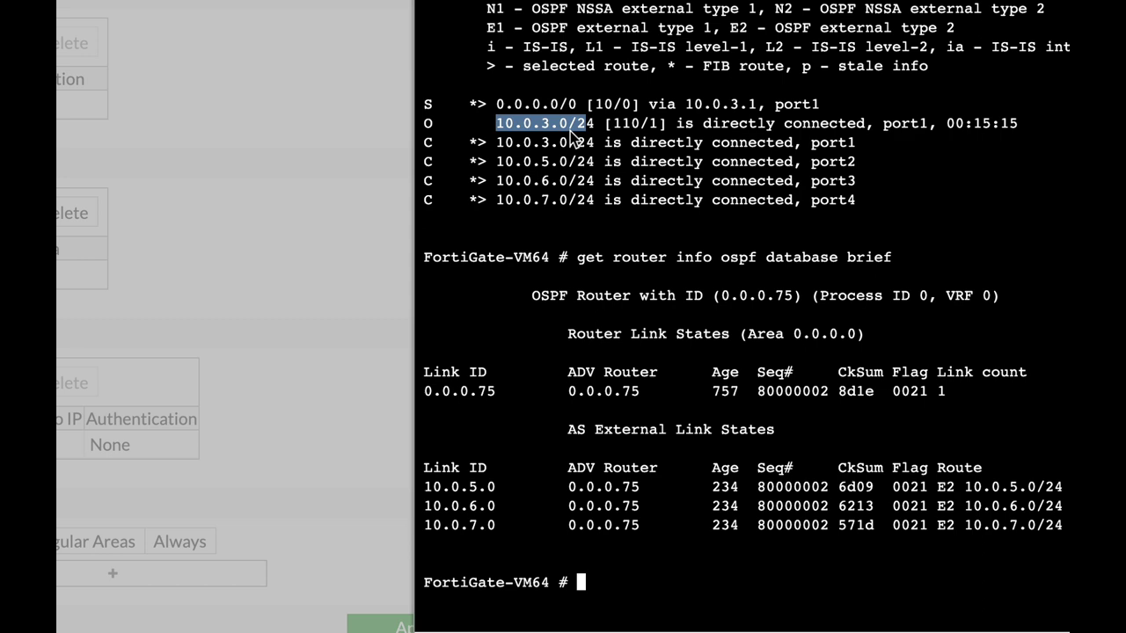